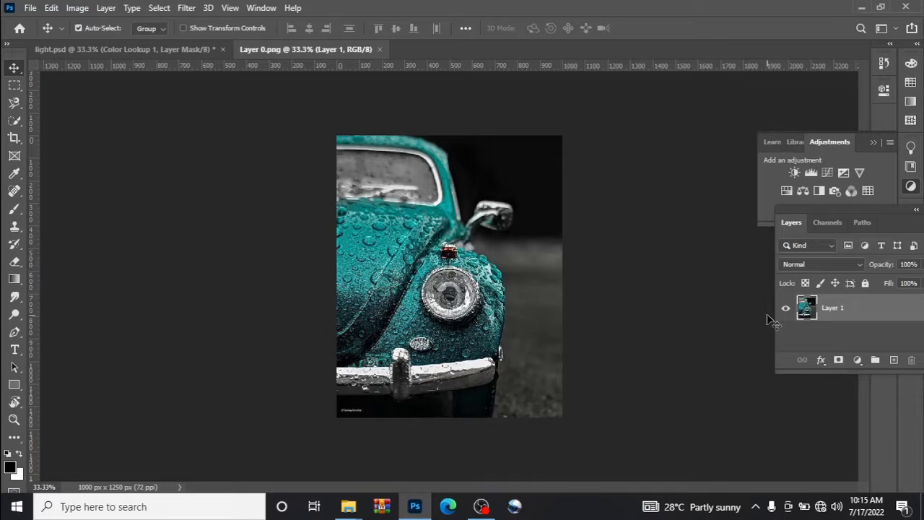
# - Add a Color Lookup adjustment layer above the car photo with the NightFromDay.CUBE 3DLUT file
pyautogui.click(869, 192)
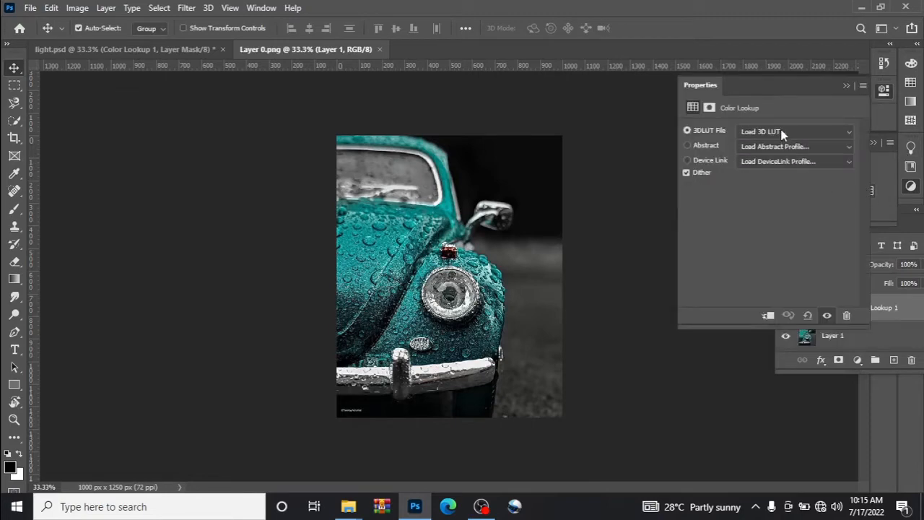
pyautogui.click(784, 132)
pyautogui.click(795, 390)
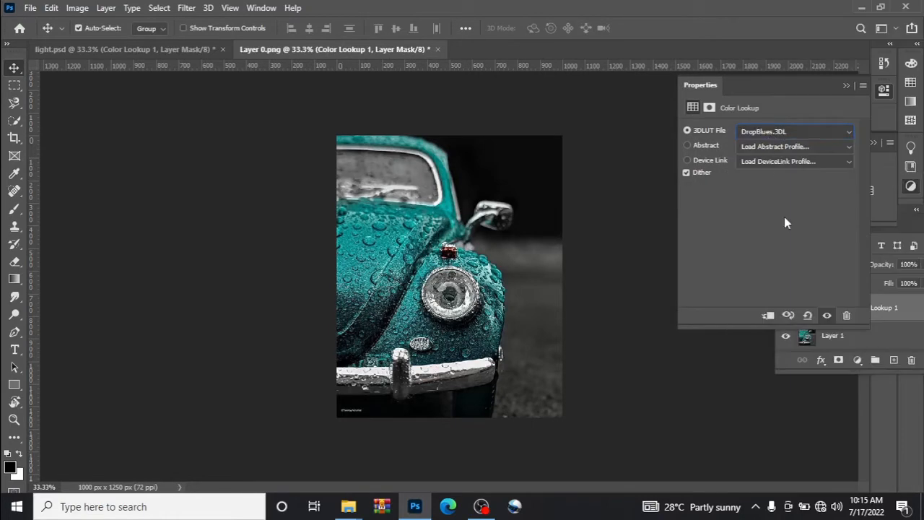
pyautogui.click(771, 133)
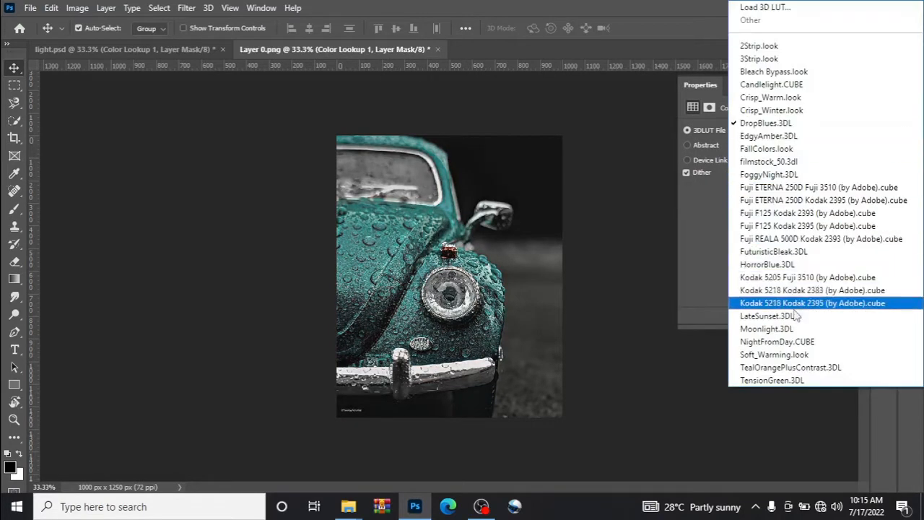
pyautogui.click(792, 342)
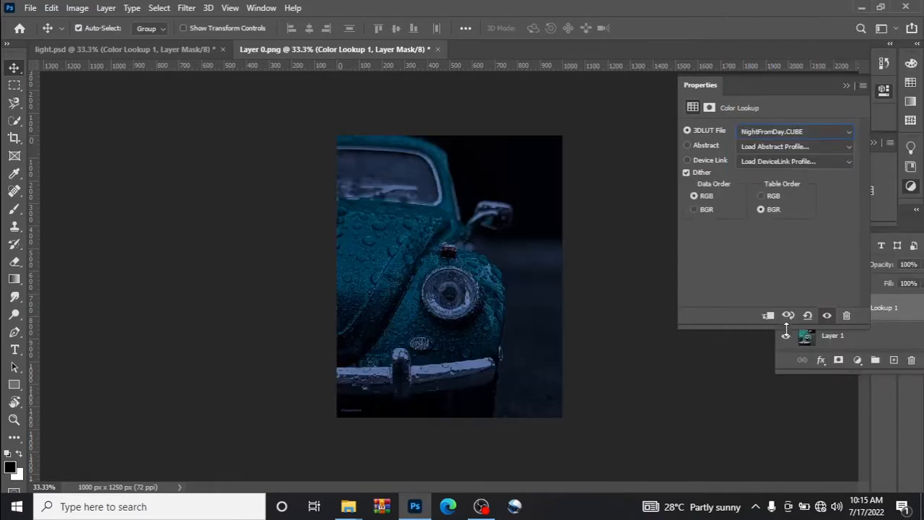
pyautogui.click(844, 86)
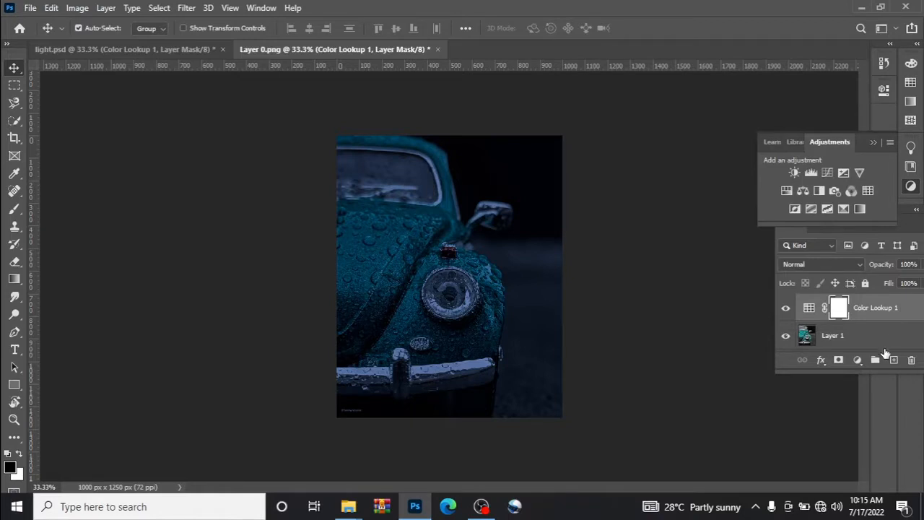
# - Create a new layer and paint a yellow glow on the headlight with a single dab of the 250 px soft brush
pyautogui.click(894, 360)
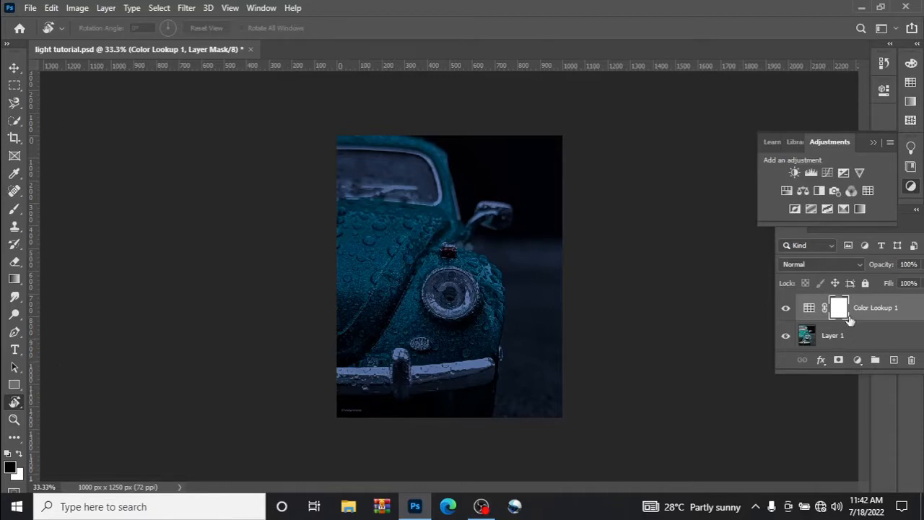
pyautogui.click(894, 360)
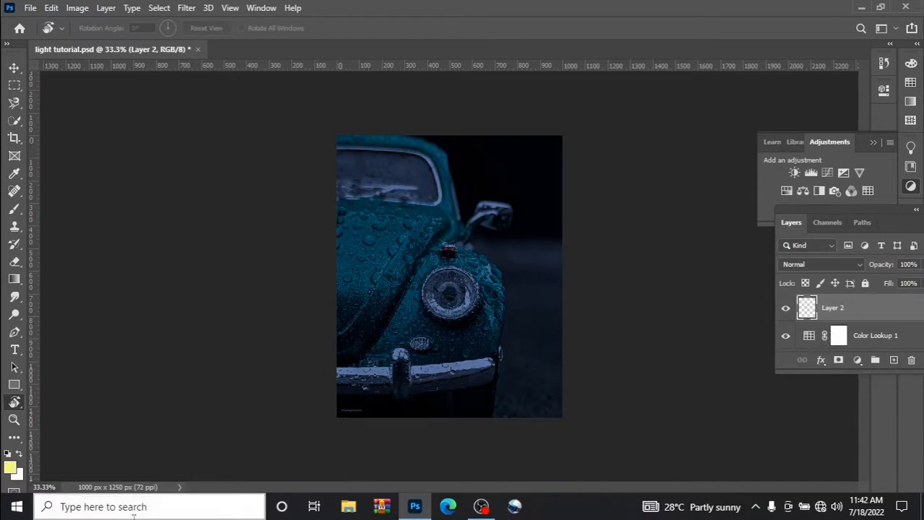
pyautogui.press('b')
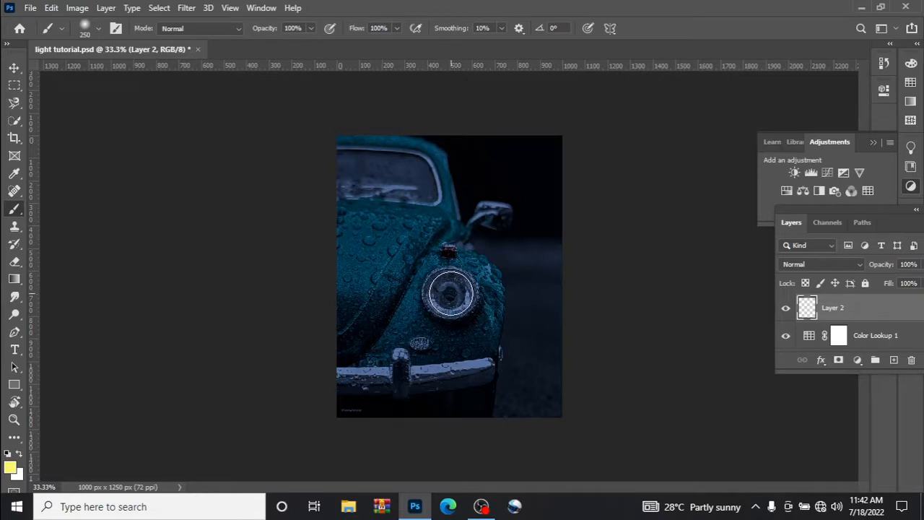
pyautogui.click(451, 293)
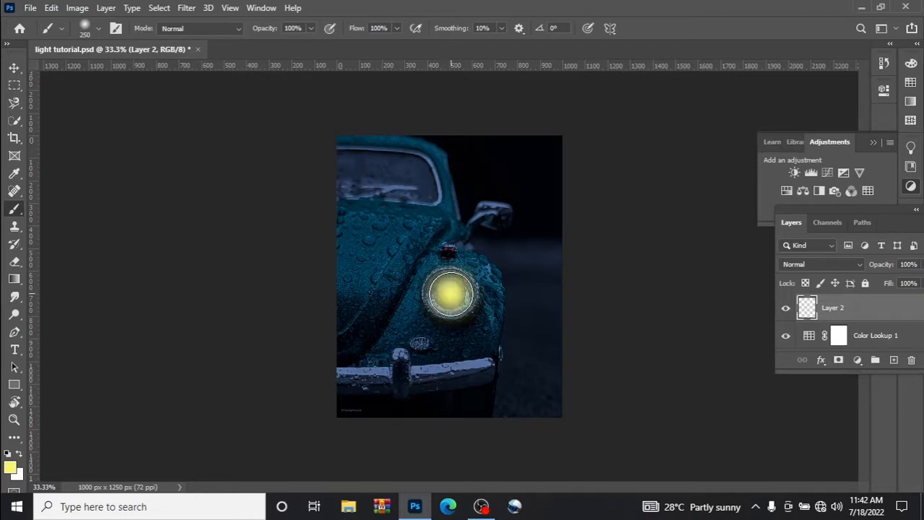
# - Set the glow layer's blend mode to Linear Dodge (Add) and disable Transparency Shapes Layer in its blending options
pyautogui.click(816, 264)
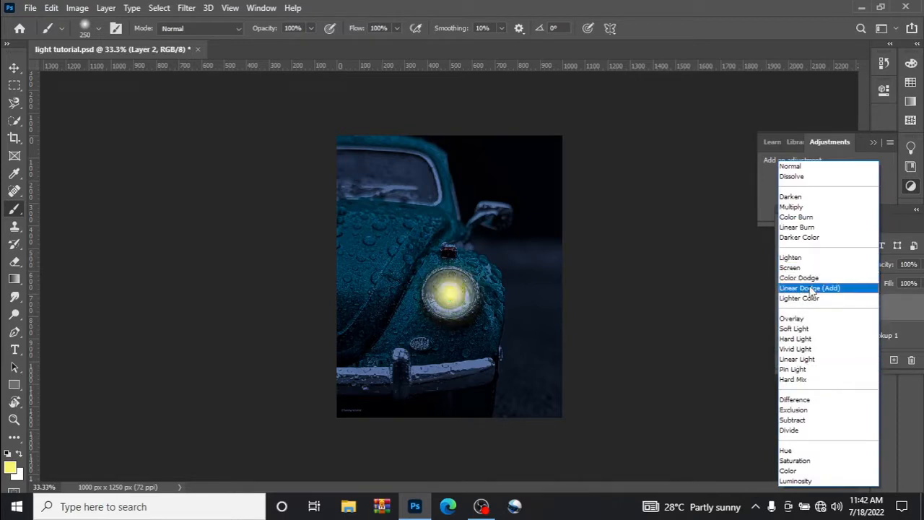
pyautogui.click(810, 288)
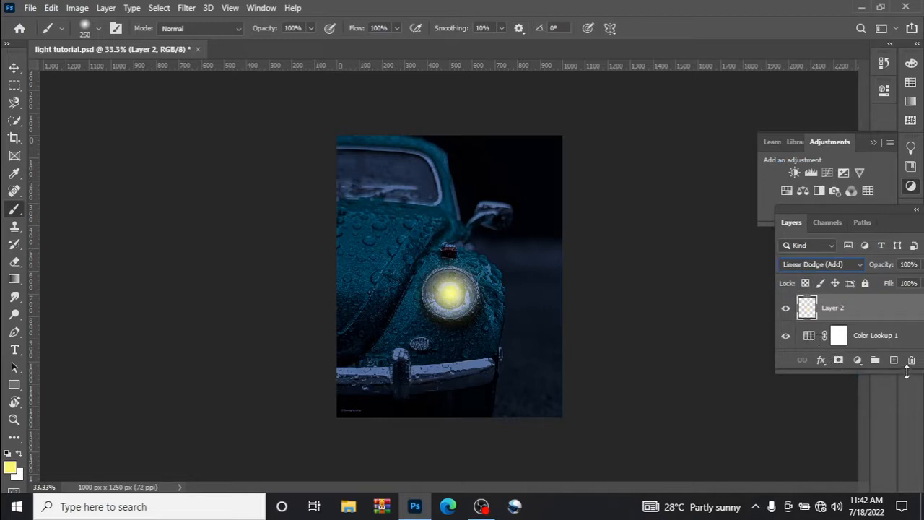
pyautogui.doubleClick(881, 320)
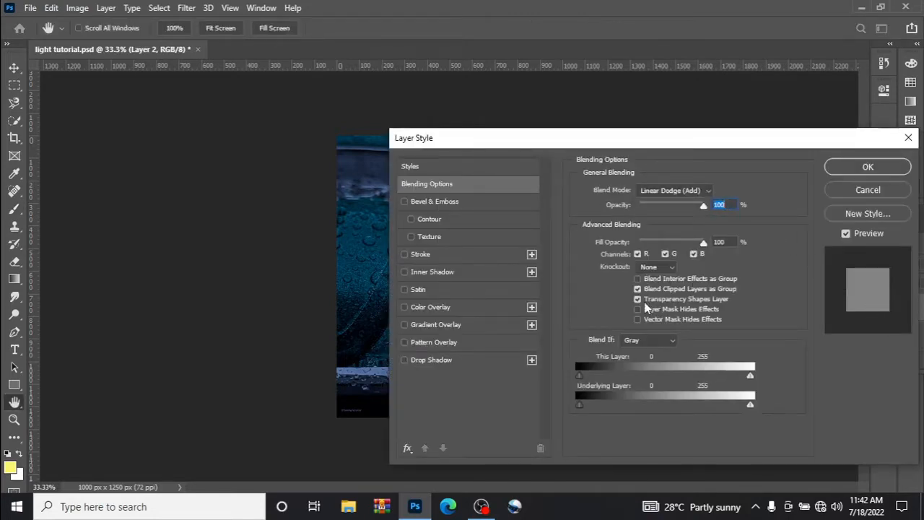
pyautogui.click(638, 299)
pyautogui.click(638, 299)
pyautogui.click(864, 168)
pyautogui.press('b')
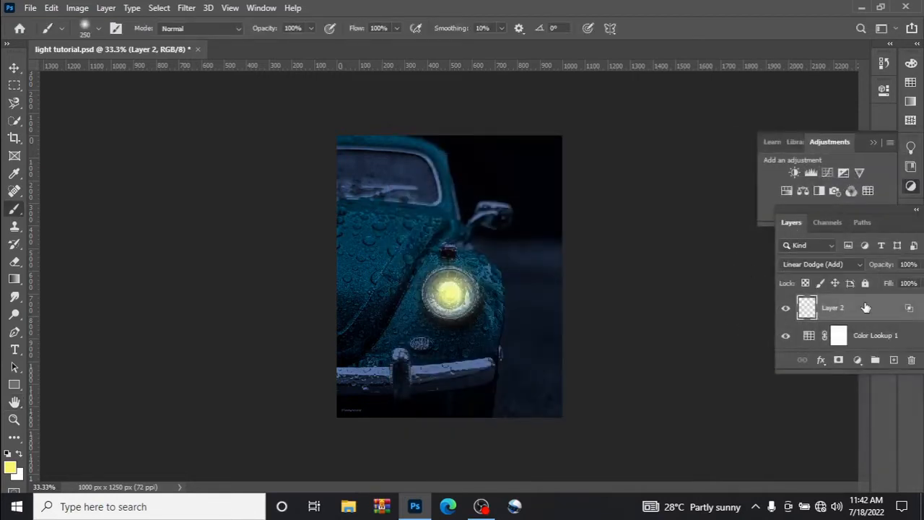
# - Paint a second yellow glow over the headlight on a new layer in Color blend mode, and nudge it into place
pyautogui.click(894, 360)
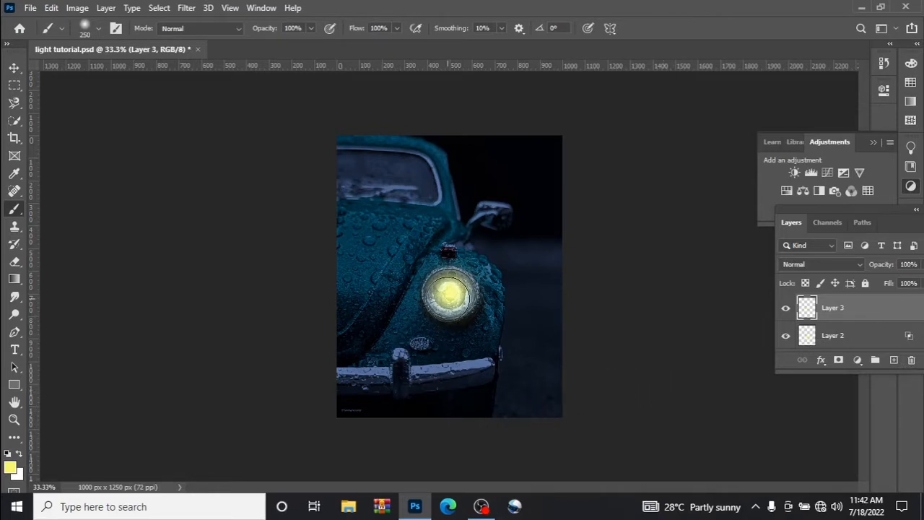
pyautogui.click(449, 293)
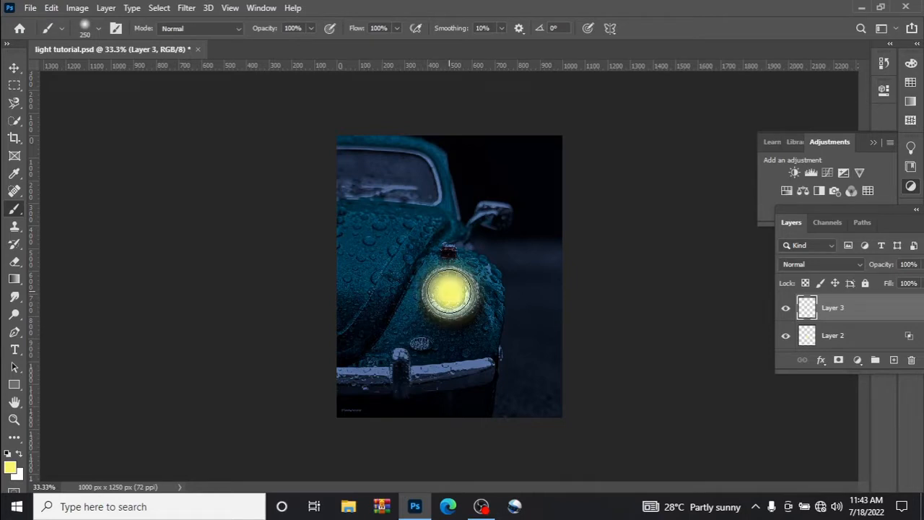
pyautogui.click(816, 265)
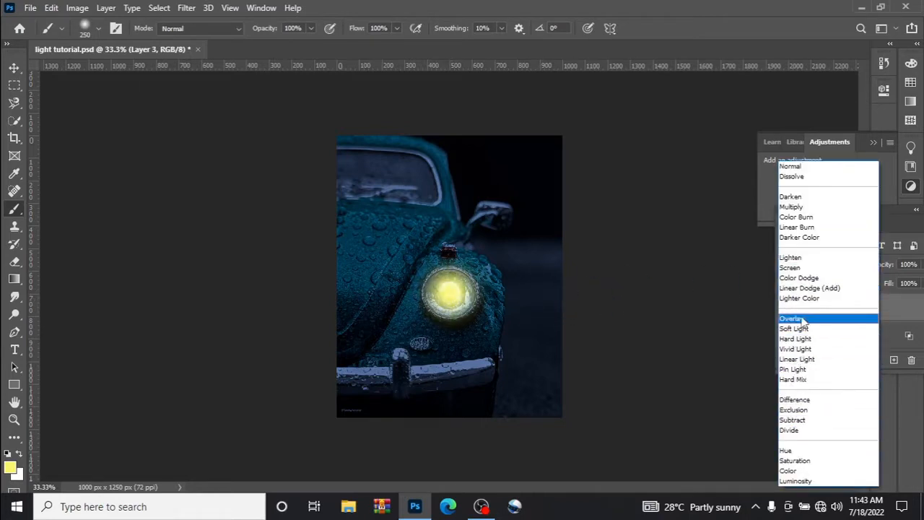
pyautogui.click(788, 471)
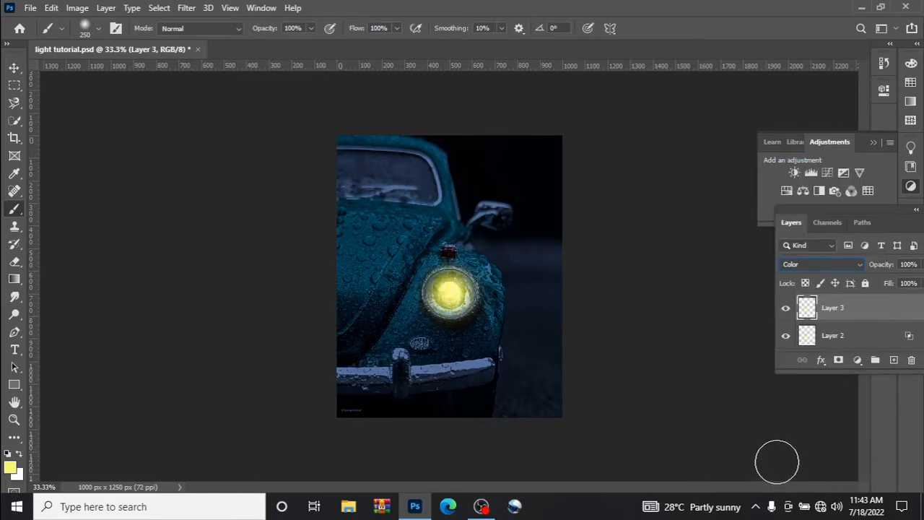
pyautogui.click(14, 68)
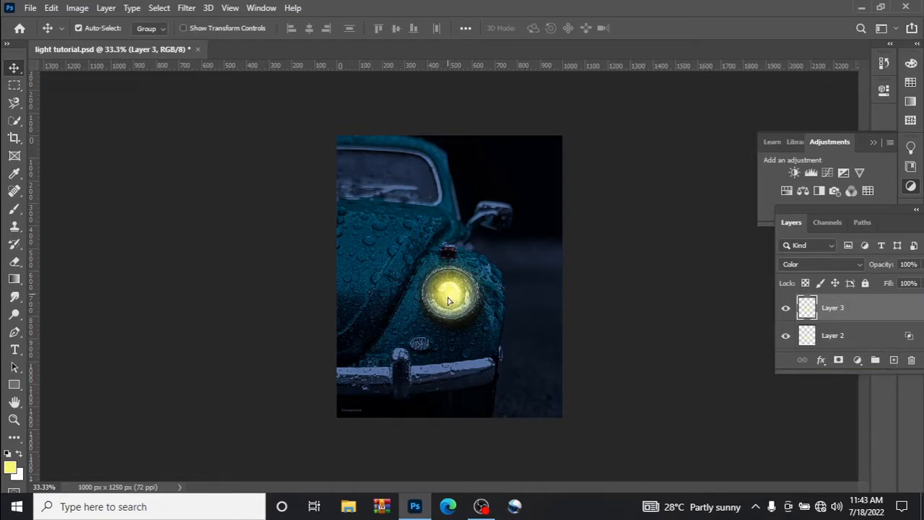
pyautogui.moveTo(448, 301)
pyautogui.mouseDown()
pyautogui.moveTo(450, 350)
pyautogui.moveTo(450, 304)
pyautogui.mouseUp()
# - On a new layer, draw a black-to-transparent linear gradient upward from the photo's bottom edge, undoing the extra second gradient
pyautogui.click(894, 360)
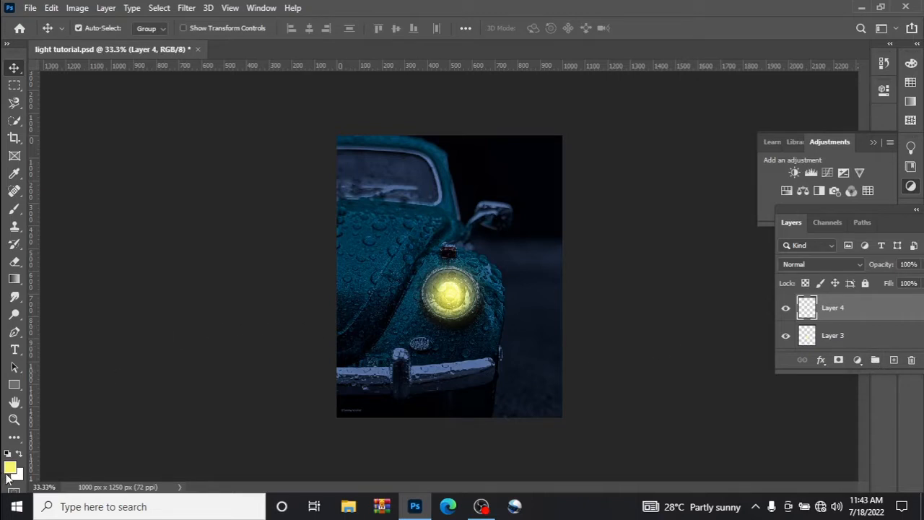
pyautogui.click(13, 283)
pyautogui.click(94, 277)
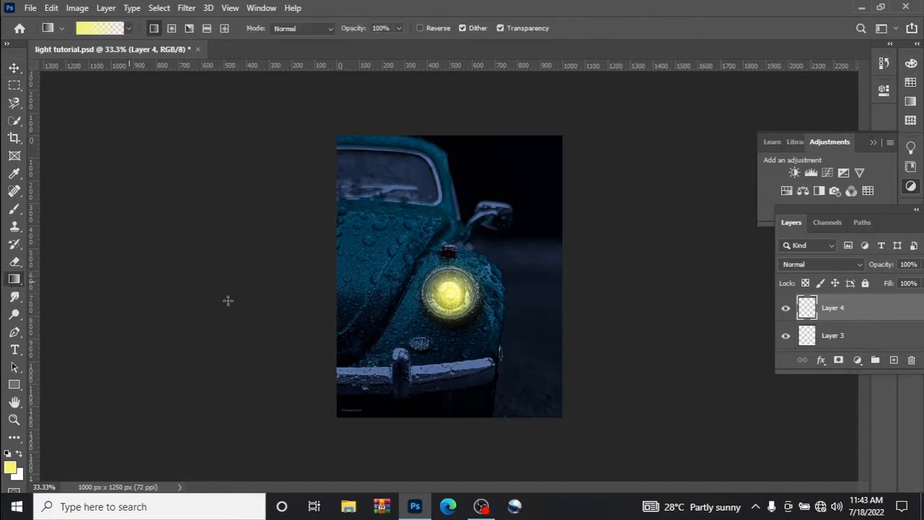
pyautogui.click(20, 457)
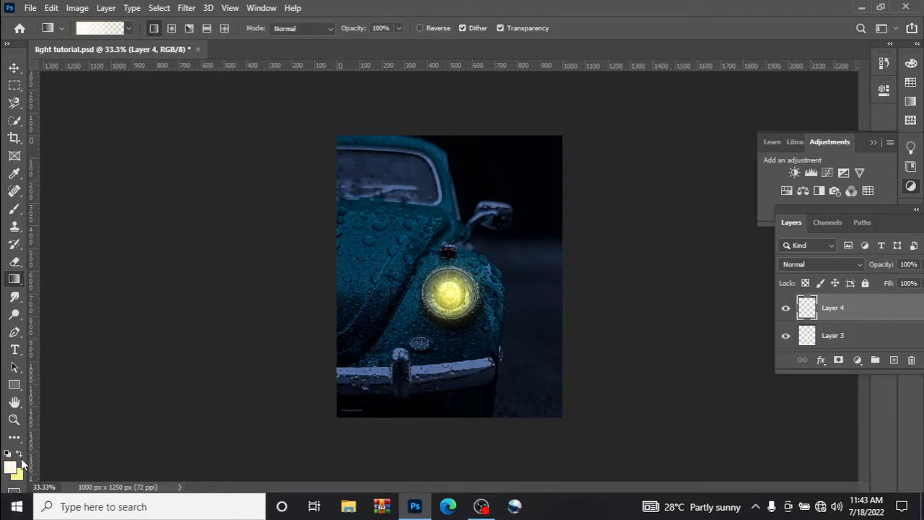
pyautogui.click(21, 455)
pyautogui.click(7, 454)
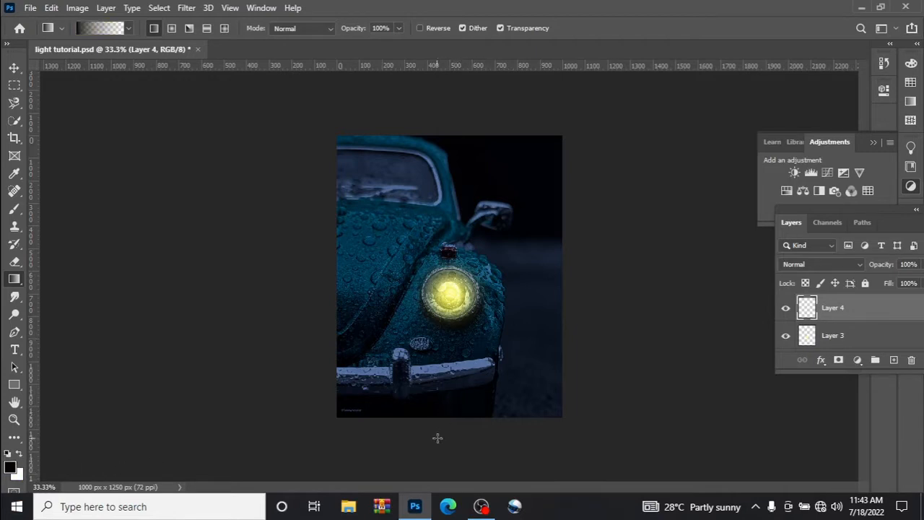
pyautogui.moveTo(445, 426)
pyautogui.mouseDown()
pyautogui.moveTo(442, 357)
pyautogui.moveTo(440, 365)
pyautogui.mouseUp()
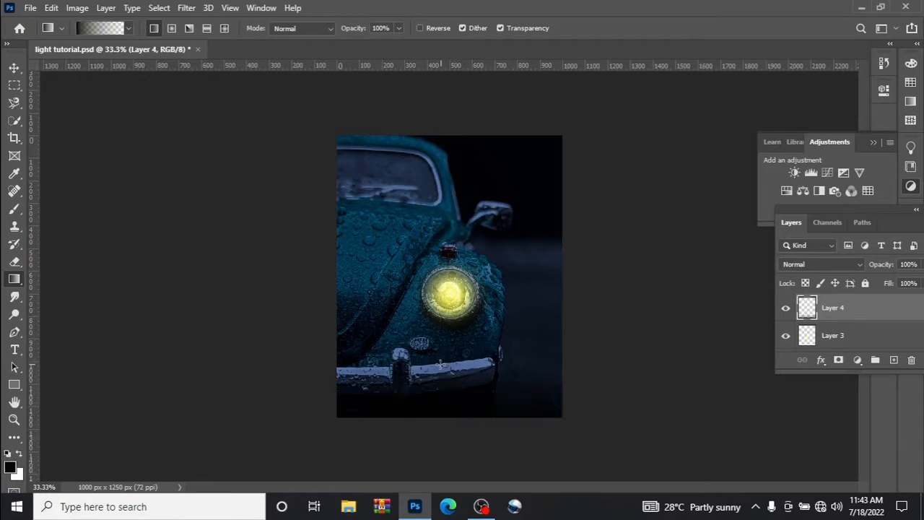
pyautogui.moveTo(437, 418); pyautogui.dragTo(439, 338)
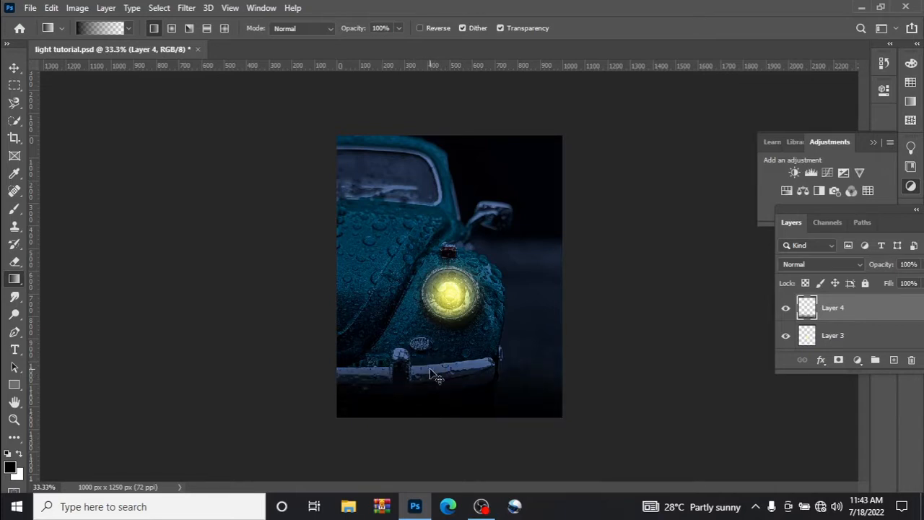
pyautogui.hotkey('ctrl', 'z')
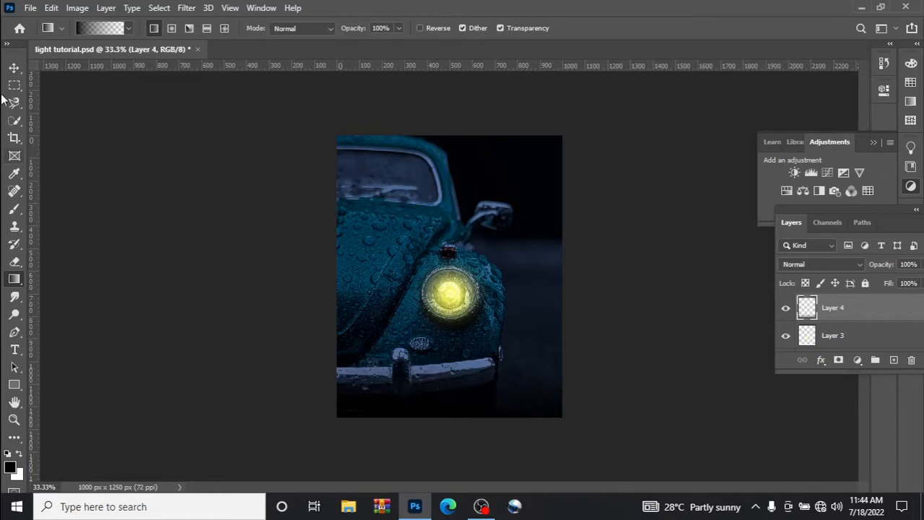
# - Duplicate the gradient layer, flip the copy vertically and move it to the photo's top edge
pyautogui.click(13, 69)
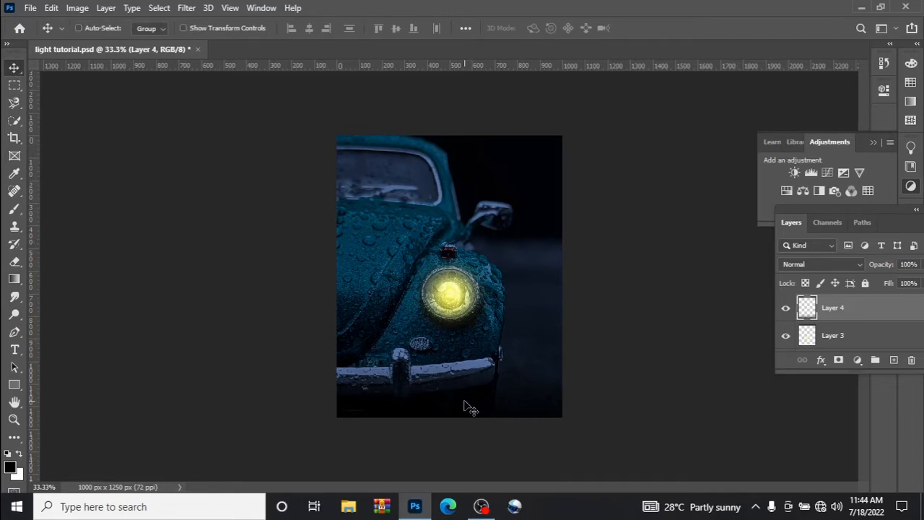
pyautogui.hotkey('ctrl', 'j')
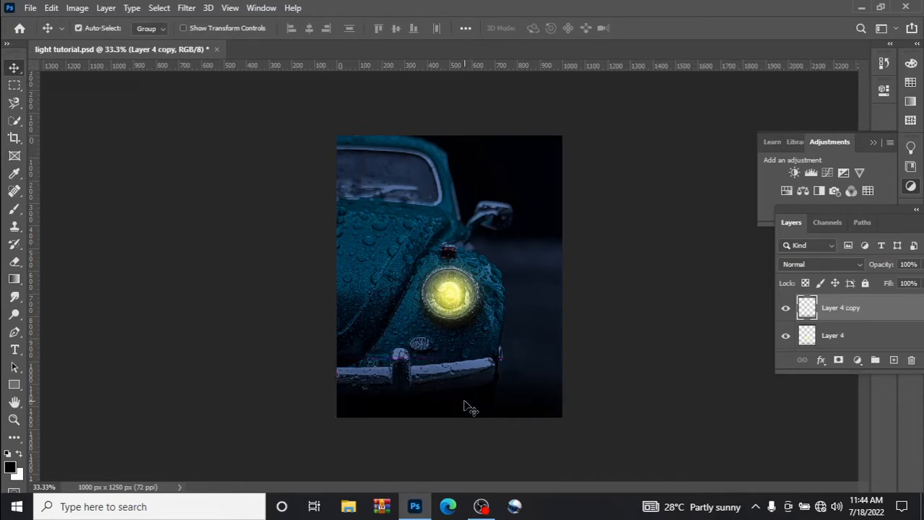
pyautogui.hotkey('ctrl', 't')
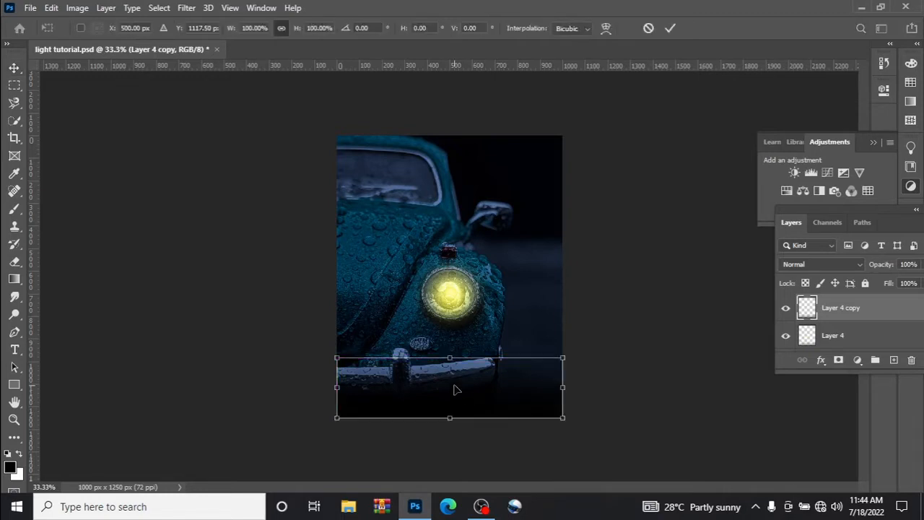
pyautogui.rightClick(455, 389)
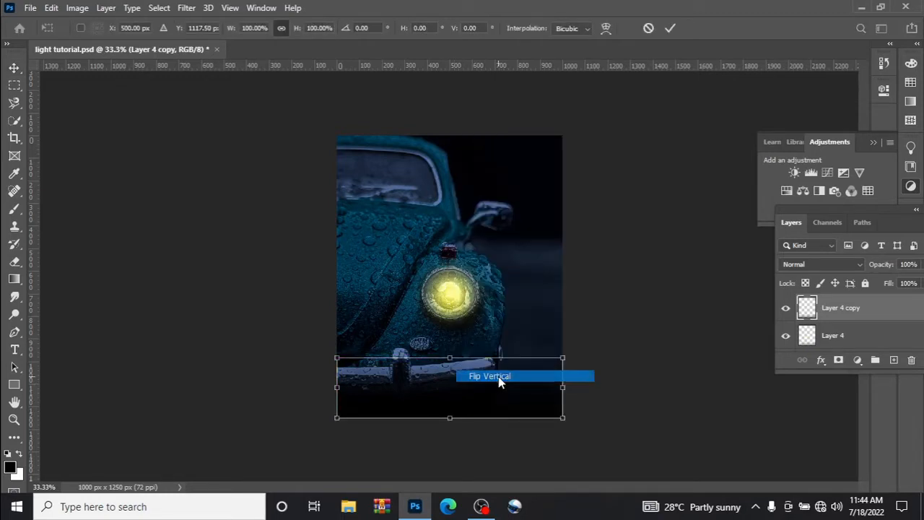
pyautogui.click(498, 376)
pyautogui.moveTo(464, 396); pyautogui.dragTo(460, 163)
pyautogui.click(670, 27)
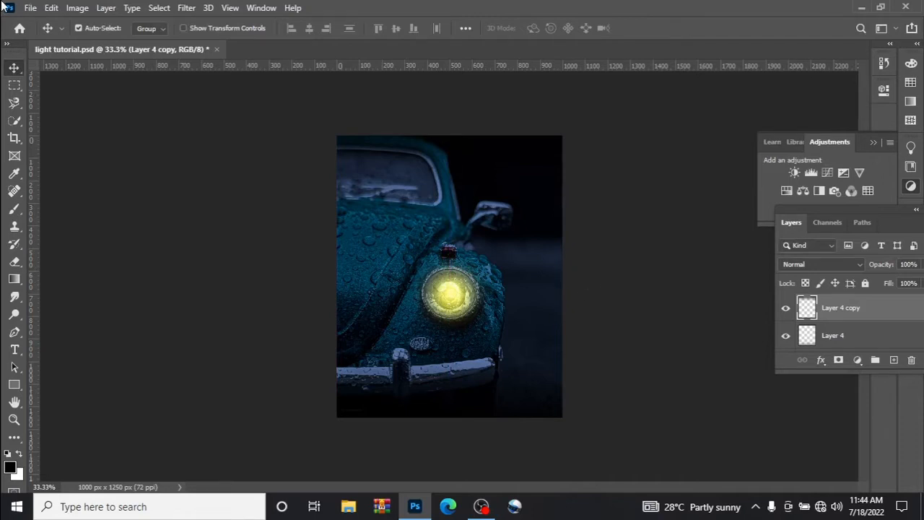
# - Quick-export the image as a PNG named light tutorial in the light folder, and switch to File Explorer to find it
pyautogui.click(32, 9)
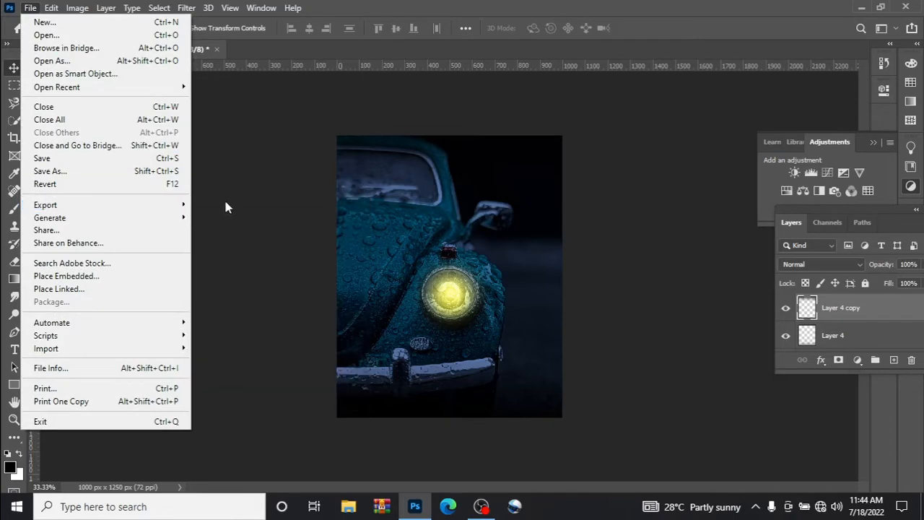
pyautogui.moveTo(182, 207)
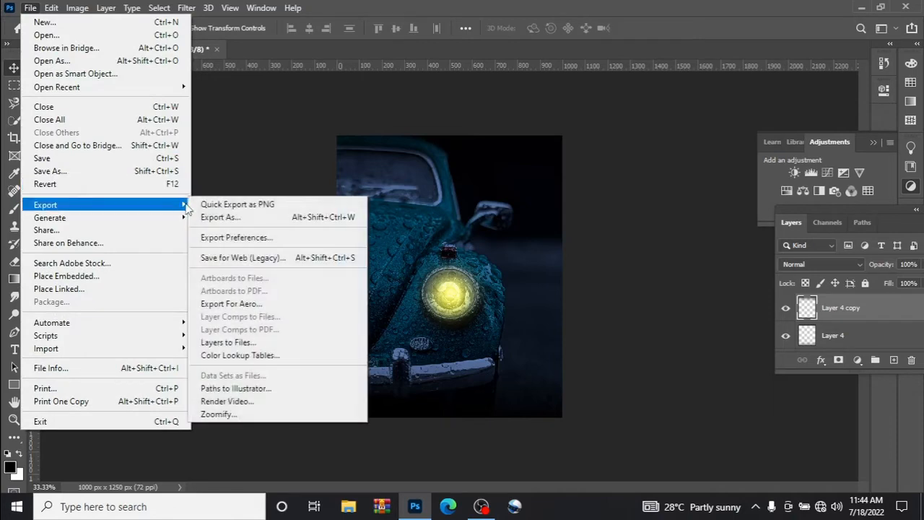
pyautogui.click(232, 203)
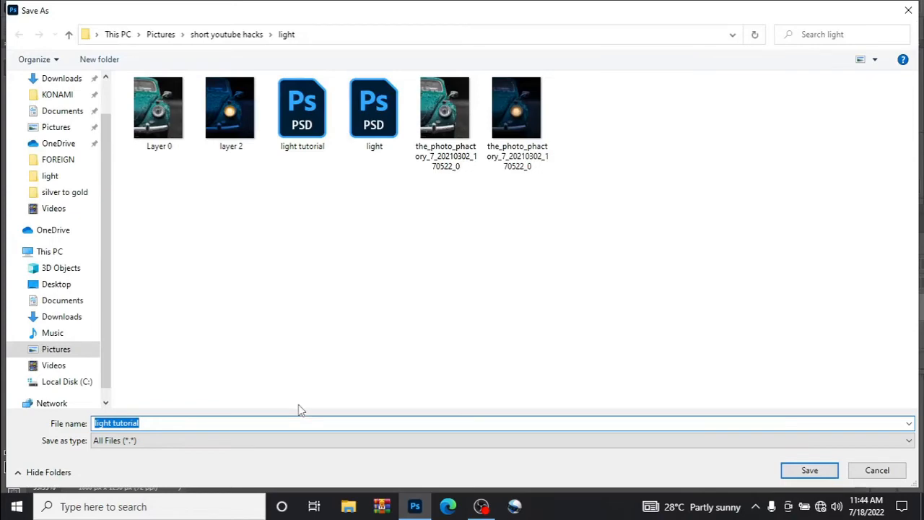
pyautogui.click(809, 471)
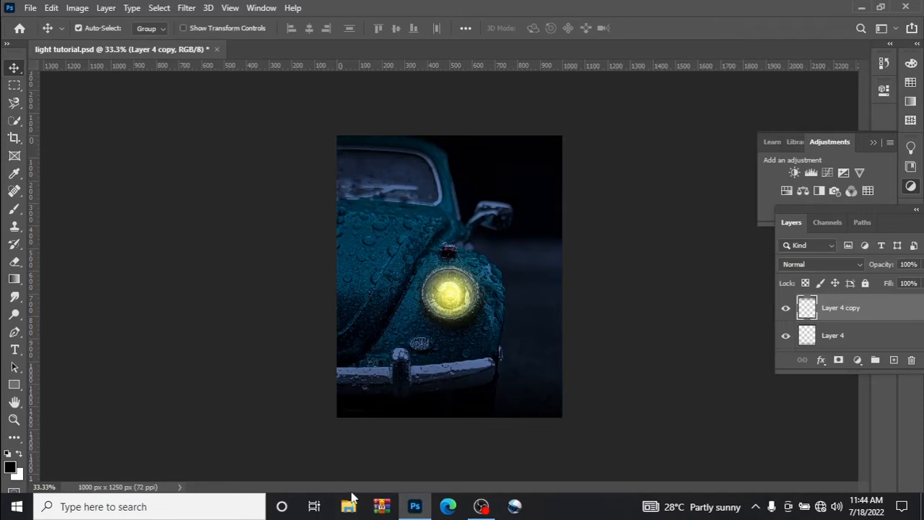
pyautogui.click(347, 509)
pyautogui.moveTo(347, 507)
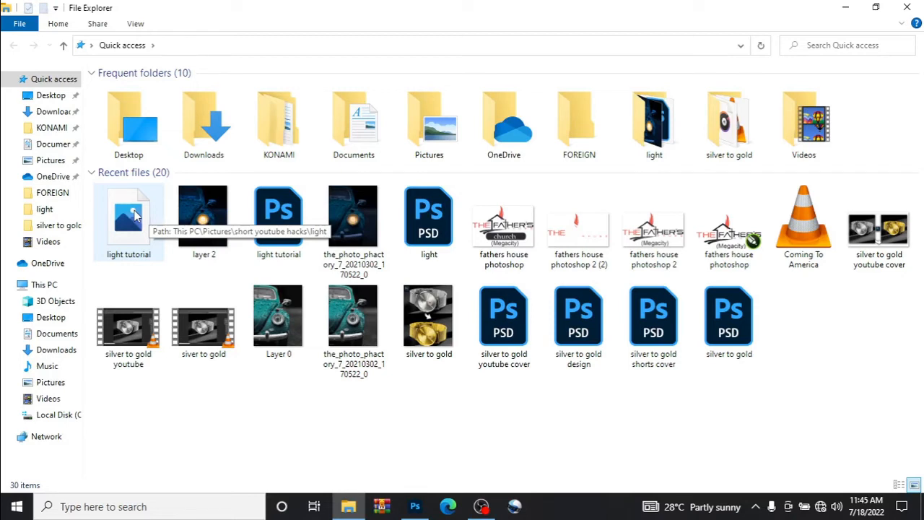
# - Open the folder containing the exported light tutorial PNG and load that image into Photoshop as a separate document
pyautogui.click(130, 223)
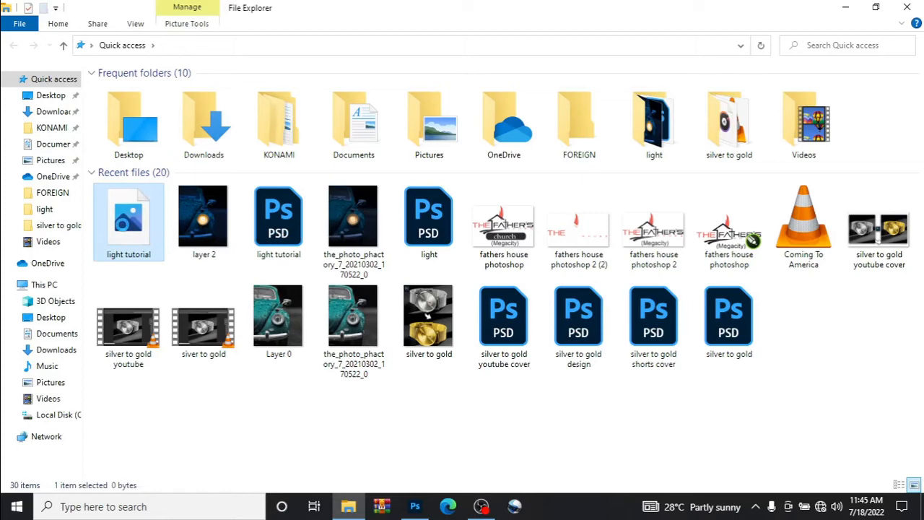
pyautogui.rightClick(121, 225)
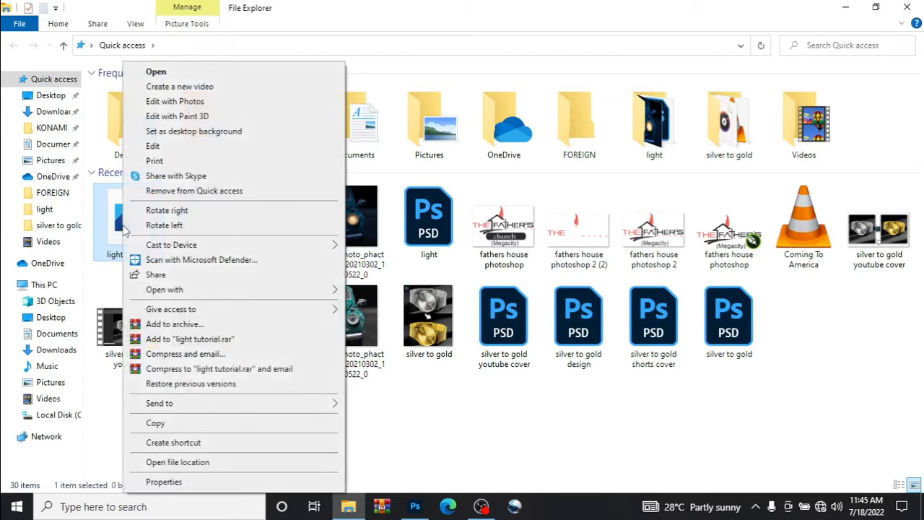
pyautogui.click(277, 464)
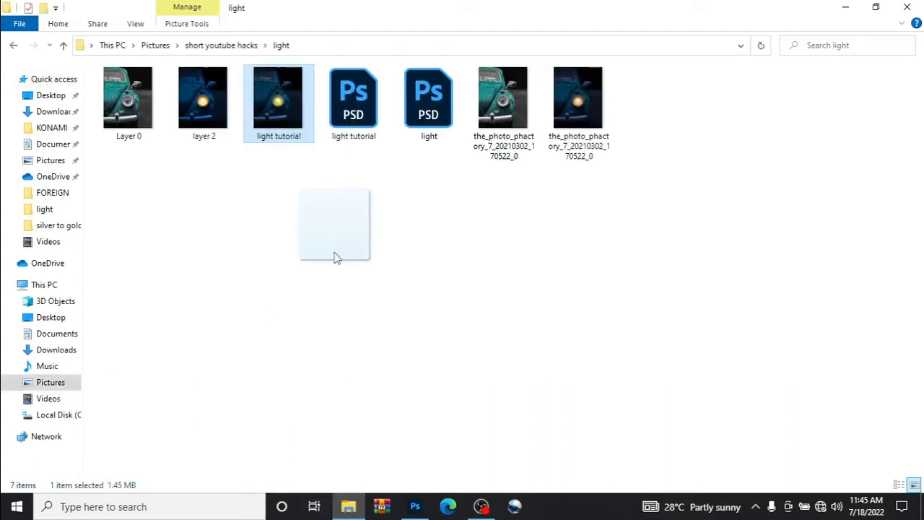
pyautogui.moveTo(336, 258); pyautogui.dragTo(472, 53)
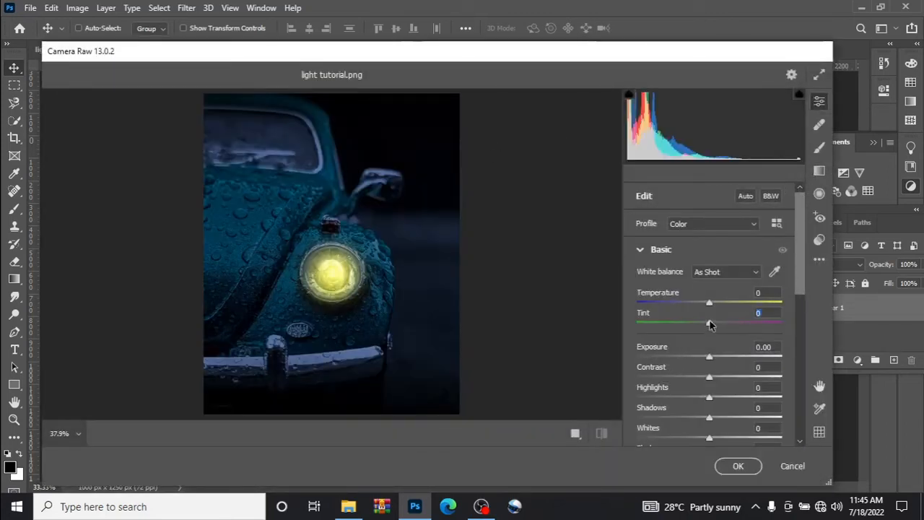
# - In the Camera Raw filter, set Tint to +14, Contrast +23, Highlights +11, Shadows +36 and Whites +54
pyautogui.moveTo(710, 324)
pyautogui.mouseDown()
pyautogui.moveTo(727, 326)
pyautogui.moveTo(719, 325)
pyautogui.mouseUp()
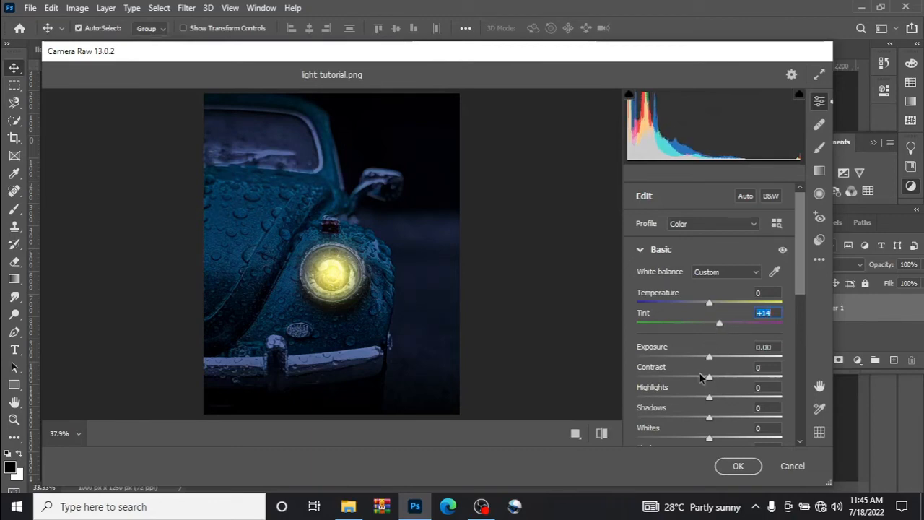
pyautogui.moveTo(709, 378); pyautogui.dragTo(748, 345)
pyautogui.scroll(-1, 719, 391)
pyautogui.scroll(-1, 719, 371)
pyautogui.scroll(-1, 724, 371)
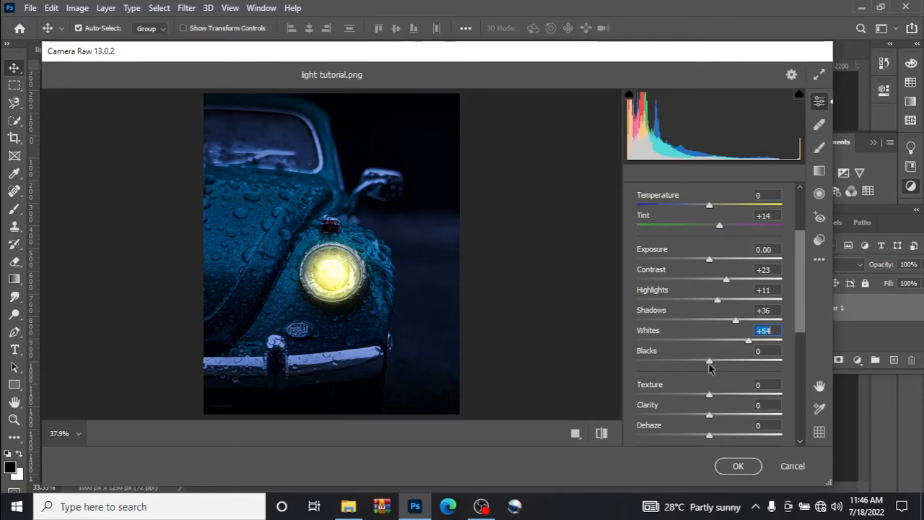
# - Set Blacks to +16, Texture to +44, Clarity to -14 and Dehaze to +21 in Camera Raw
pyautogui.moveTo(709, 361); pyautogui.dragTo(743, 365)
pyautogui.scroll(-1, 721, 365)
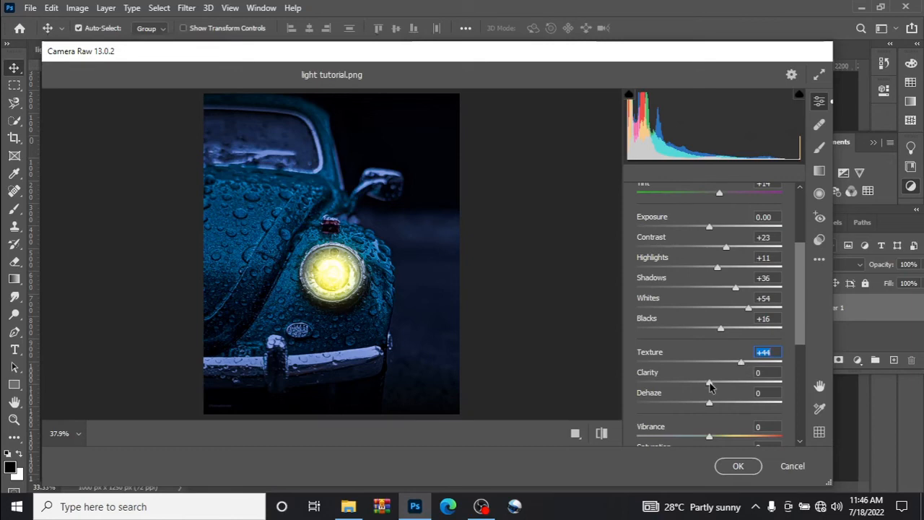
pyautogui.moveTo(709, 386)
pyautogui.mouseDown()
pyautogui.moveTo(733, 385)
pyautogui.moveTo(700, 383)
pyautogui.mouseUp()
pyautogui.scroll(-1, 715, 377)
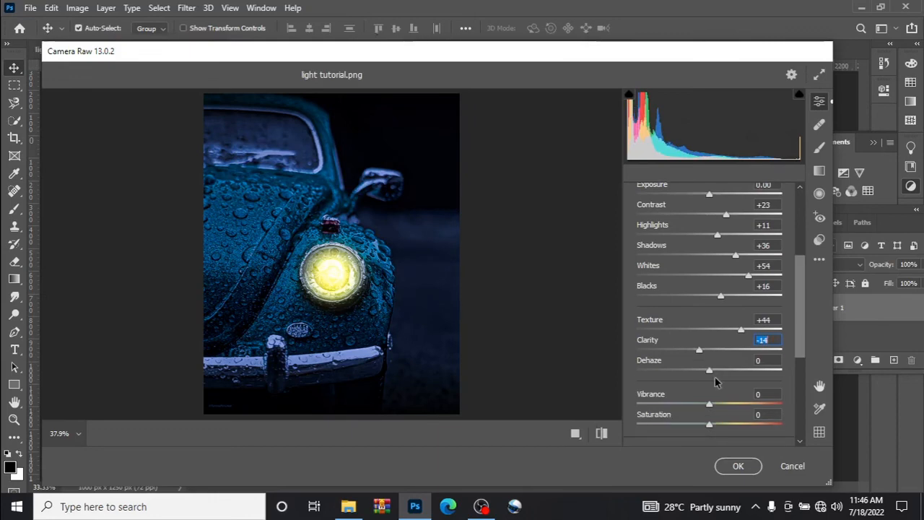
pyautogui.moveTo(708, 371)
pyautogui.mouseDown()
pyautogui.moveTo(736, 370)
pyautogui.moveTo(724, 375)
pyautogui.mouseUp()
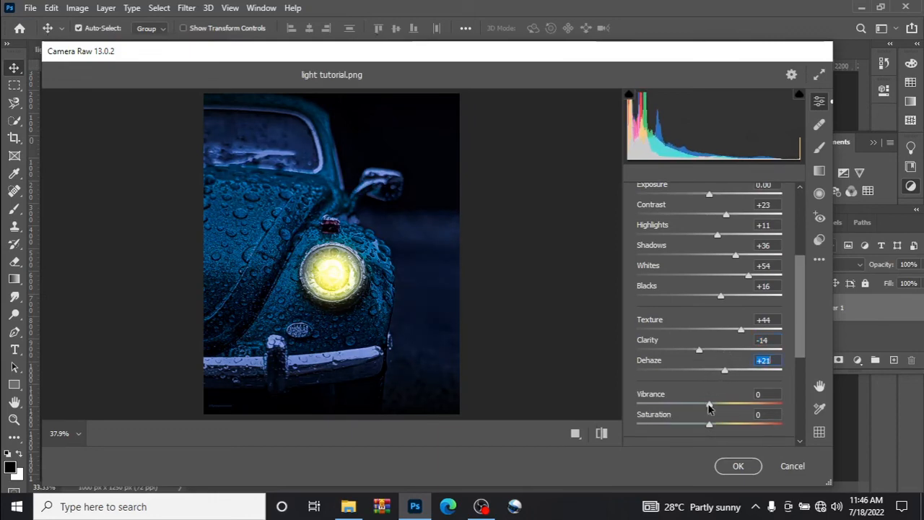
# - Set Vibrance to +47 and Saturation to -7, and apply the Camera Raw adjustments to the image
pyautogui.moveTo(709, 405); pyautogui.dragTo(743, 407)
pyautogui.scroll(-1, 638, 409)
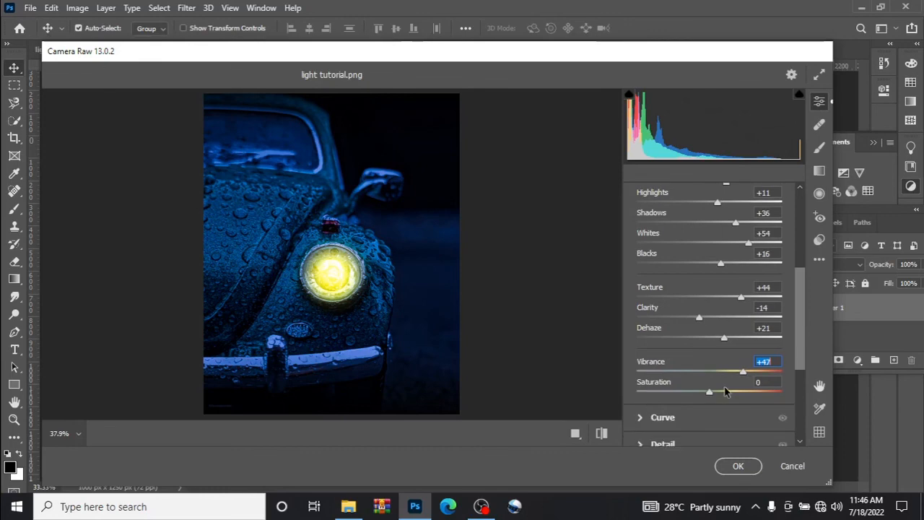
pyautogui.moveTo(710, 397)
pyautogui.mouseDown()
pyautogui.moveTo(726, 398)
pyautogui.moveTo(704, 400)
pyautogui.mouseUp()
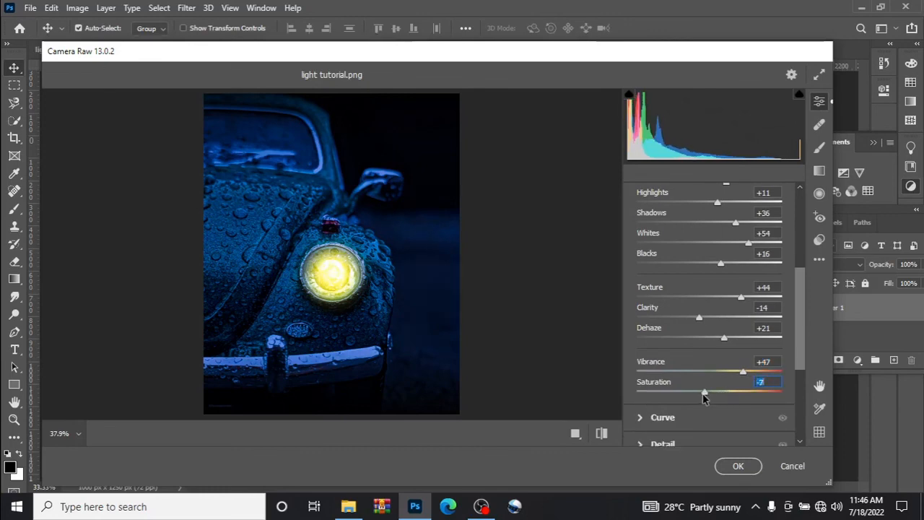
pyautogui.click(733, 470)
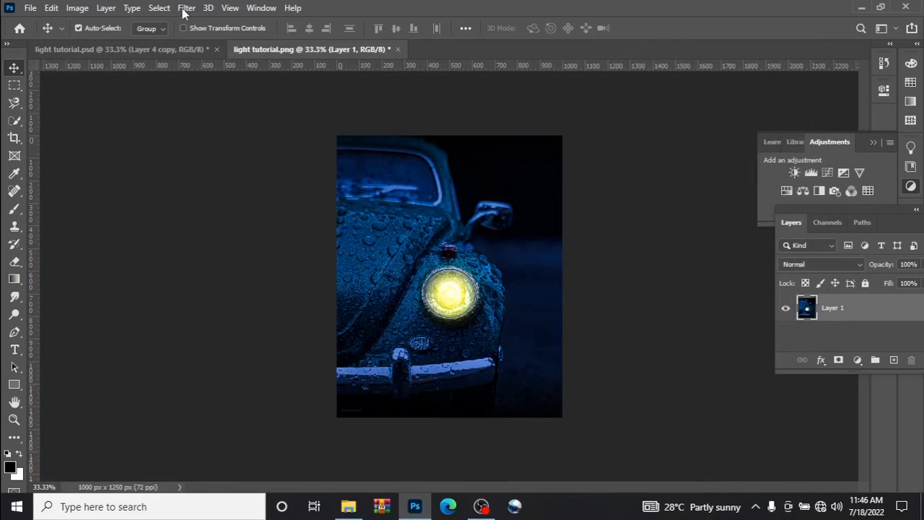
pyautogui.click(30, 8)
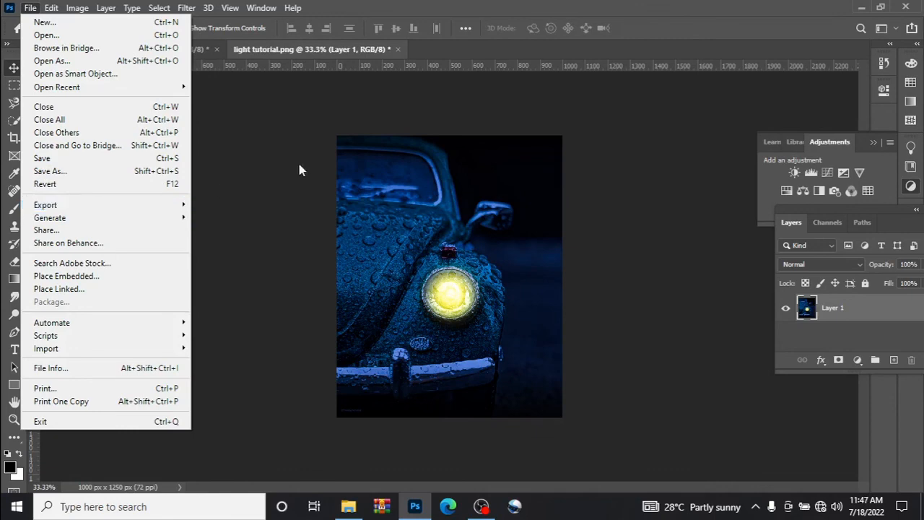
pyautogui.click(275, 162)
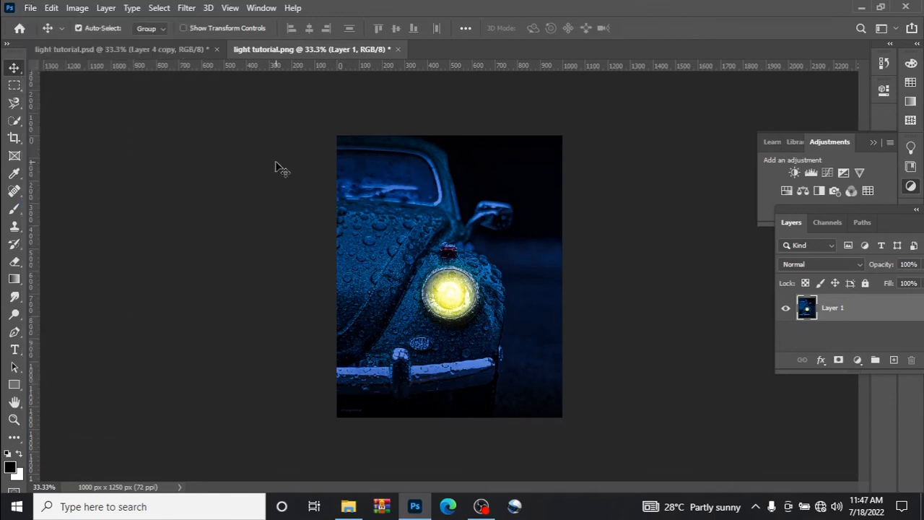